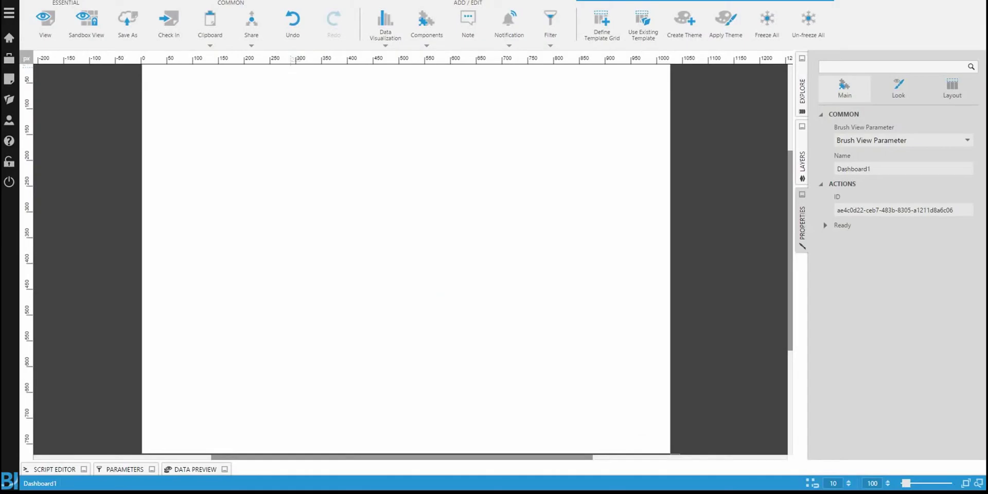
Step: Place an EBITDA table on Dashboard1 and add EBITDATarget as a second measure beside it
click(800, 88)
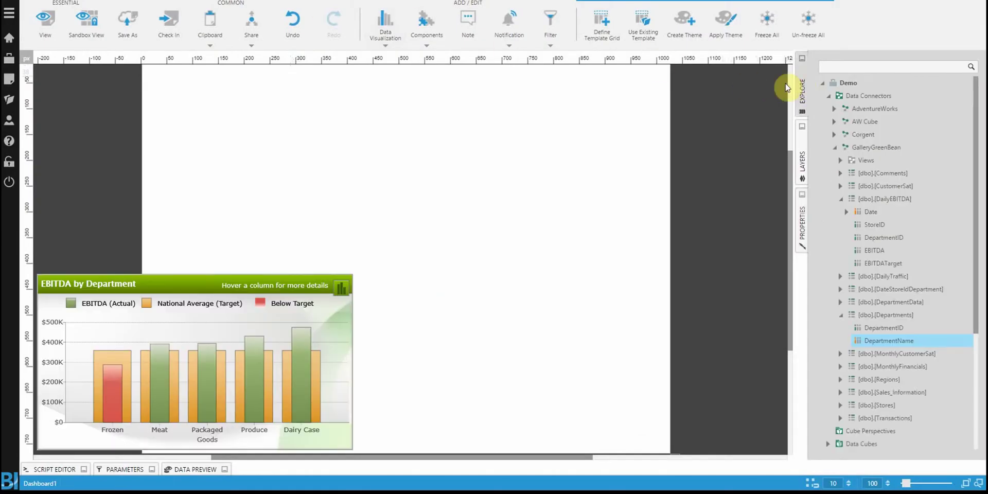
scroll(579, 121, up, 1)
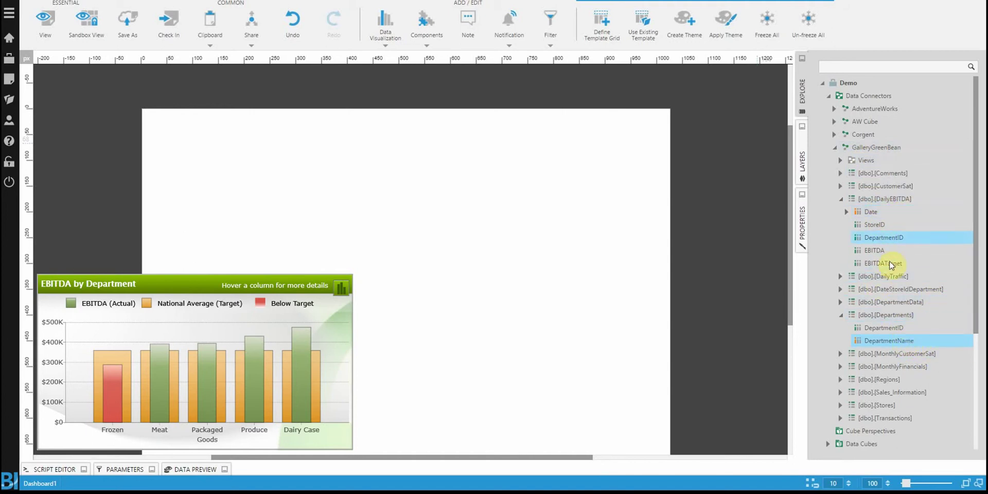
drag(875, 251, 280, 180)
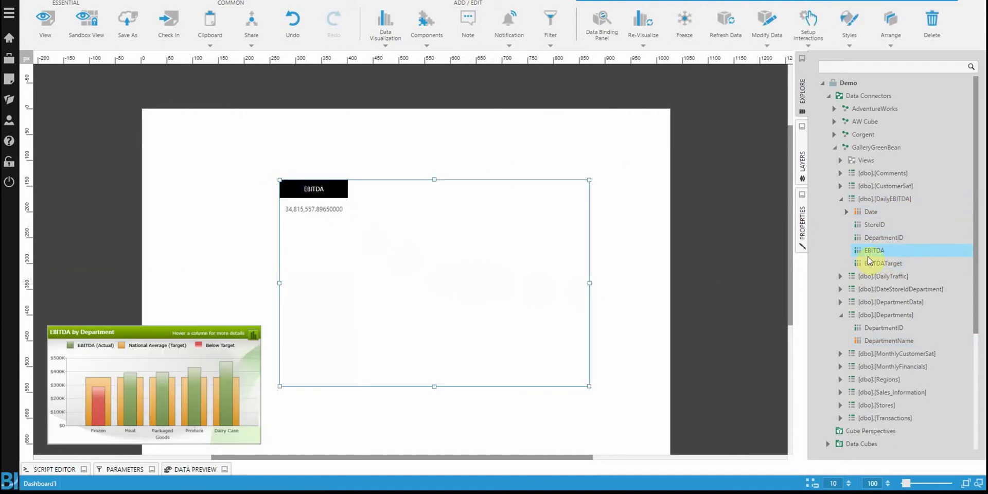
drag(484, 263, 431, 221)
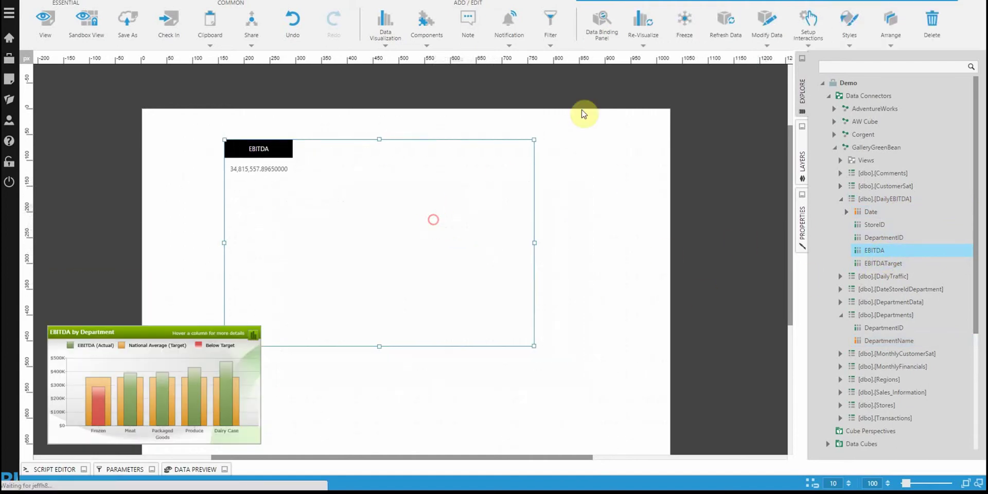
click(590, 35)
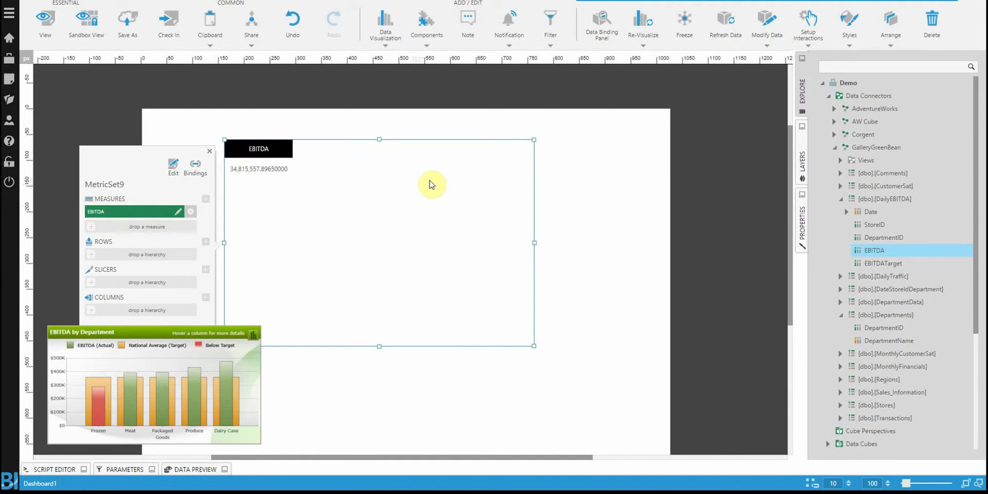
drag(879, 264, 154, 229)
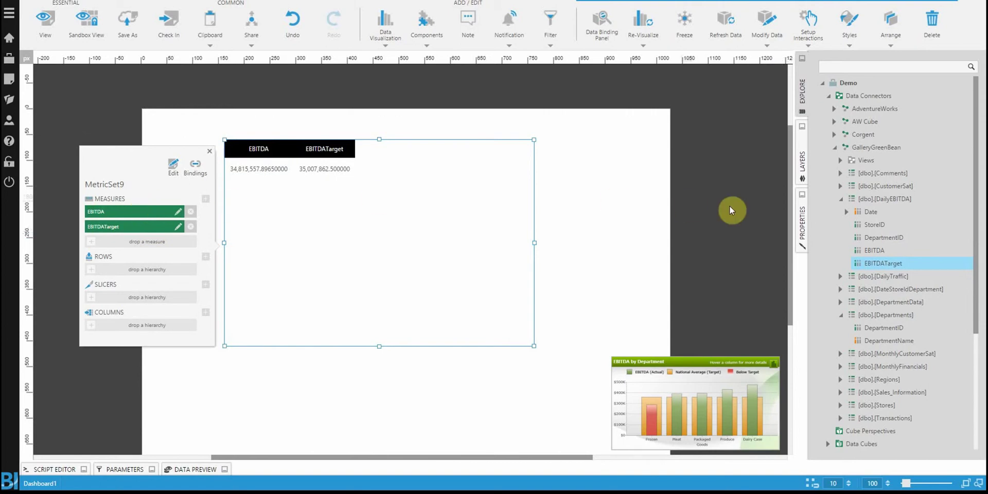
Step: Swap the DepartmentID rows for Departments' DepartmentName rows to split EBITDA and EBITDATarget per department
drag(870, 239, 153, 277)
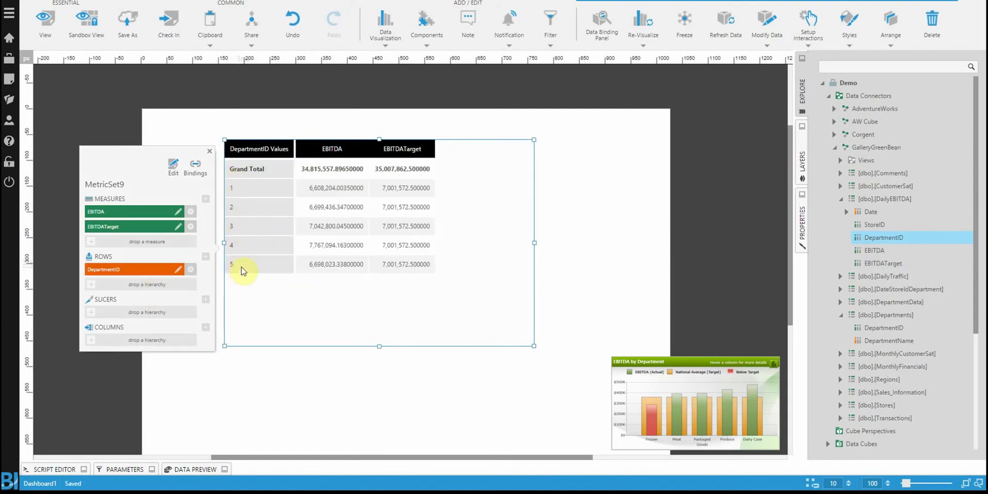
click(192, 269)
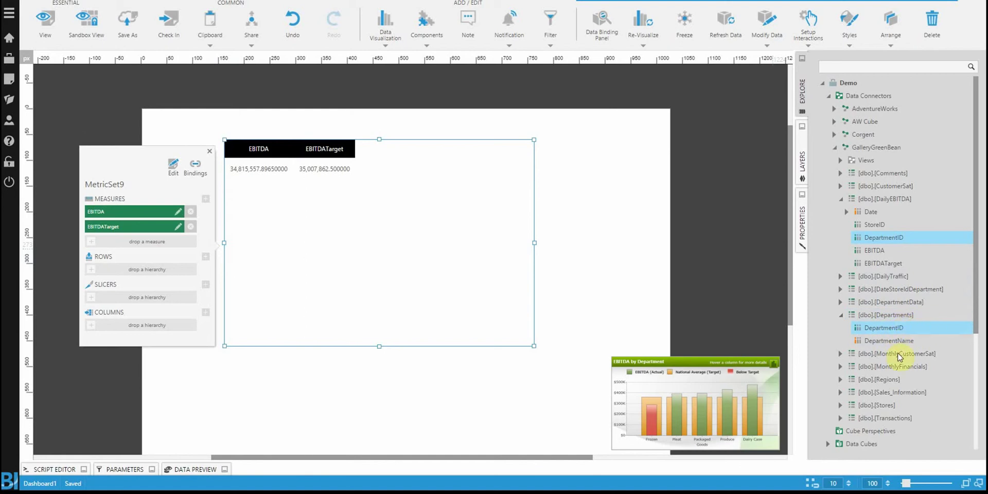
click(875, 239)
ctrl+click(883, 324)
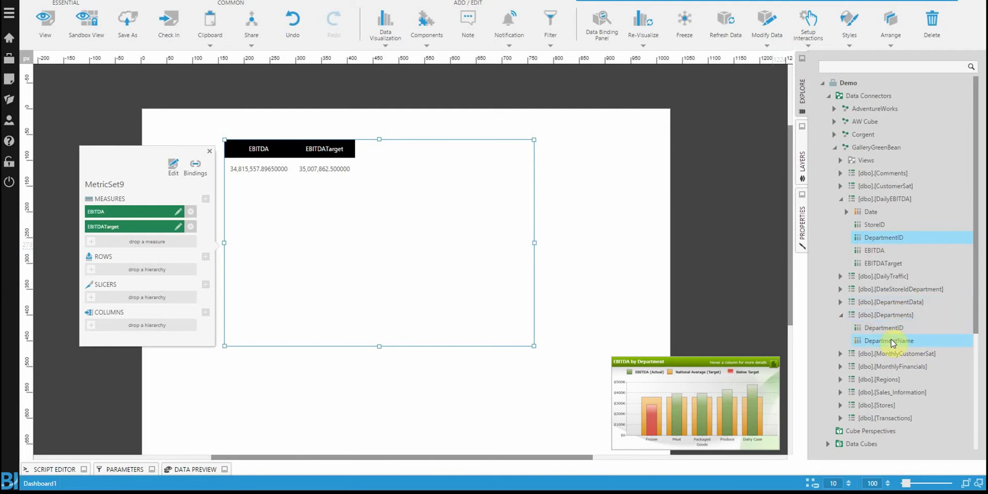
drag(895, 341, 163, 269)
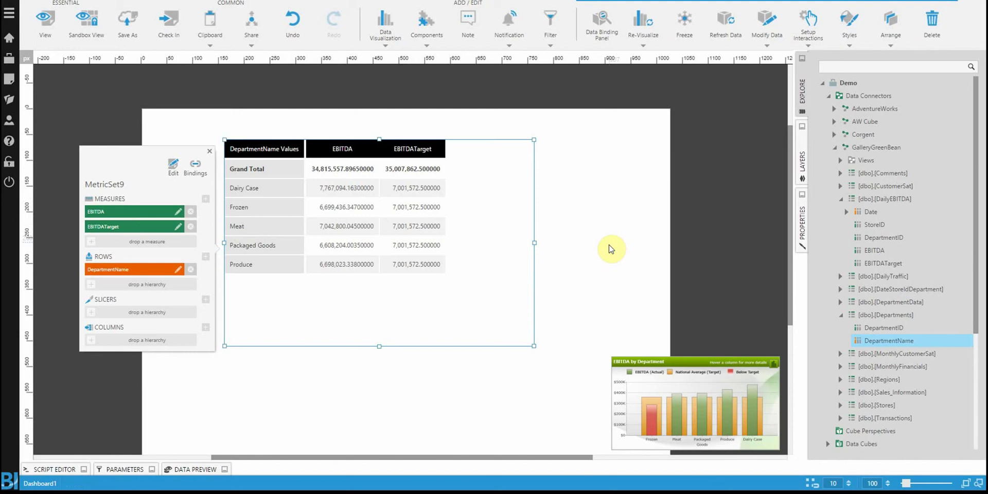
Step: Re-visualize the department table as a Bar chart
click(647, 26)
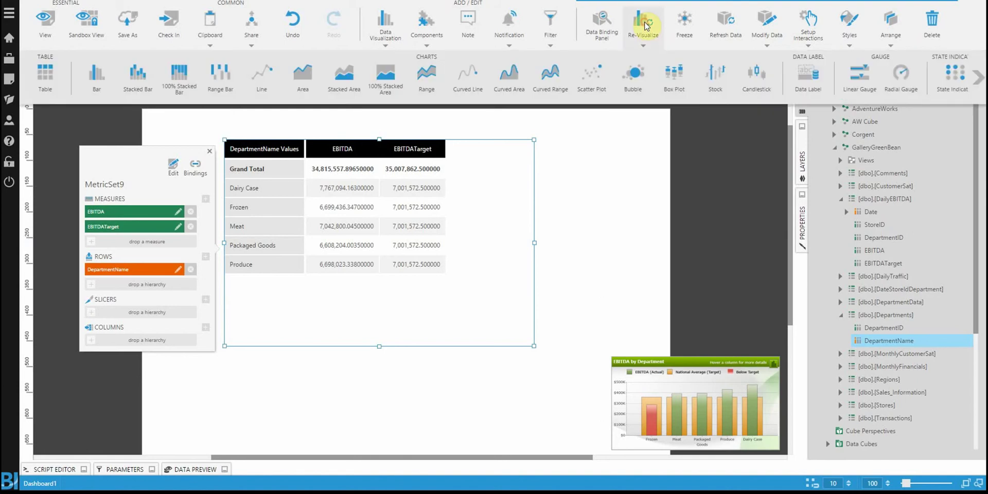
click(98, 84)
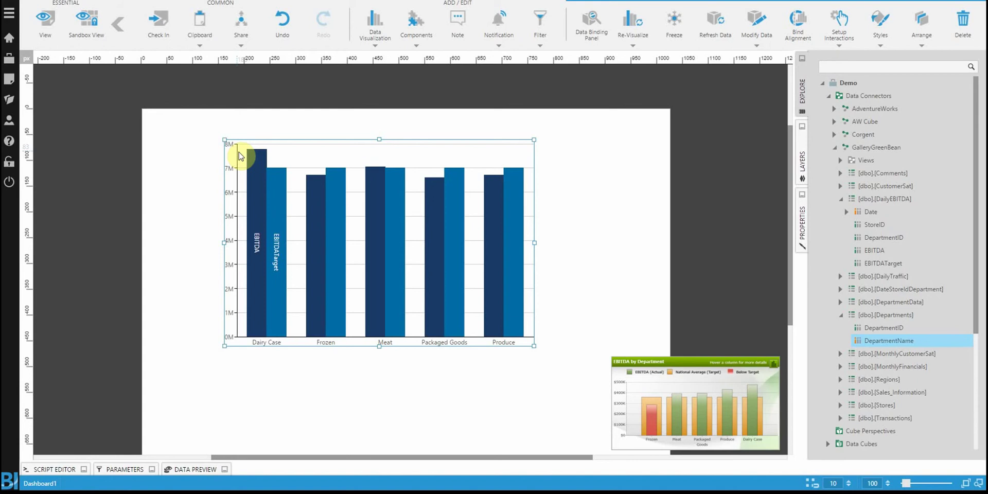
Step: Add a StoreID slicer to the chart with its default parameter value set to 1
click(592, 37)
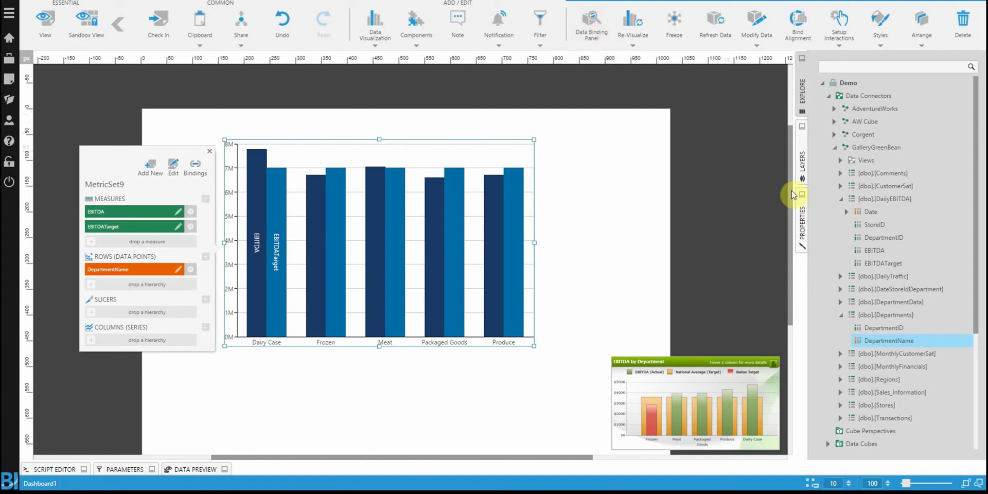
click(876, 249)
click(883, 225)
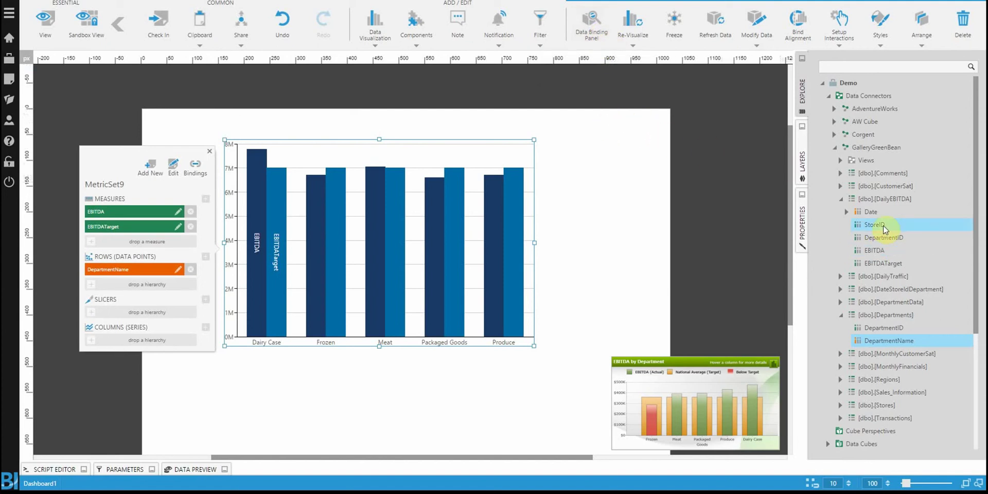
drag(883, 225, 155, 318)
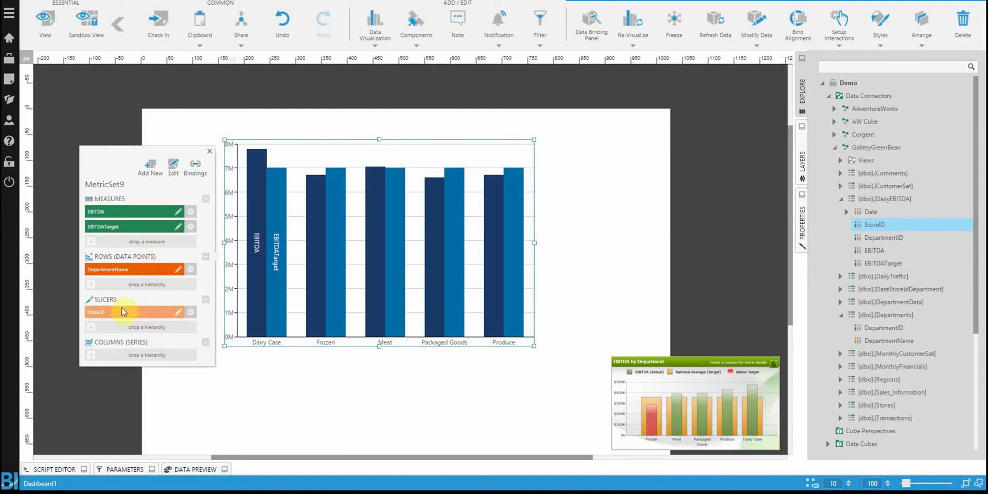
click(177, 313)
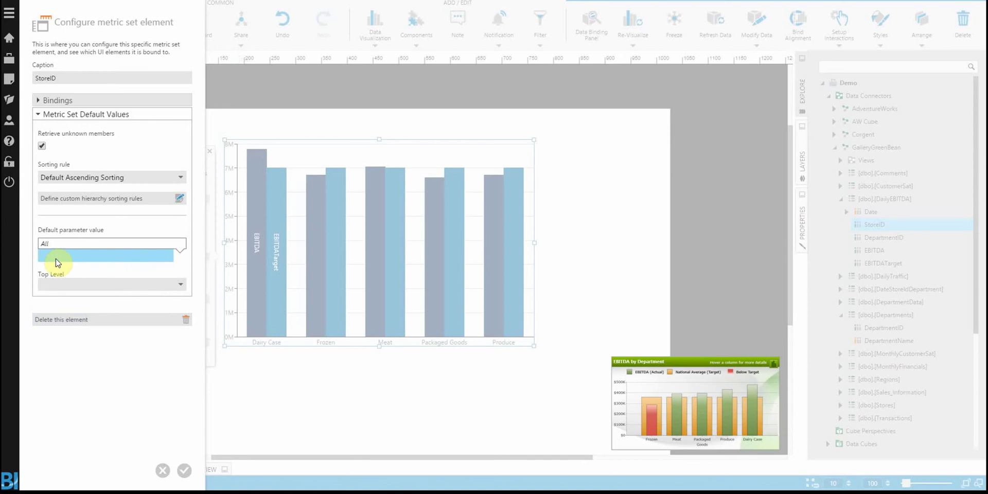
click(57, 257)
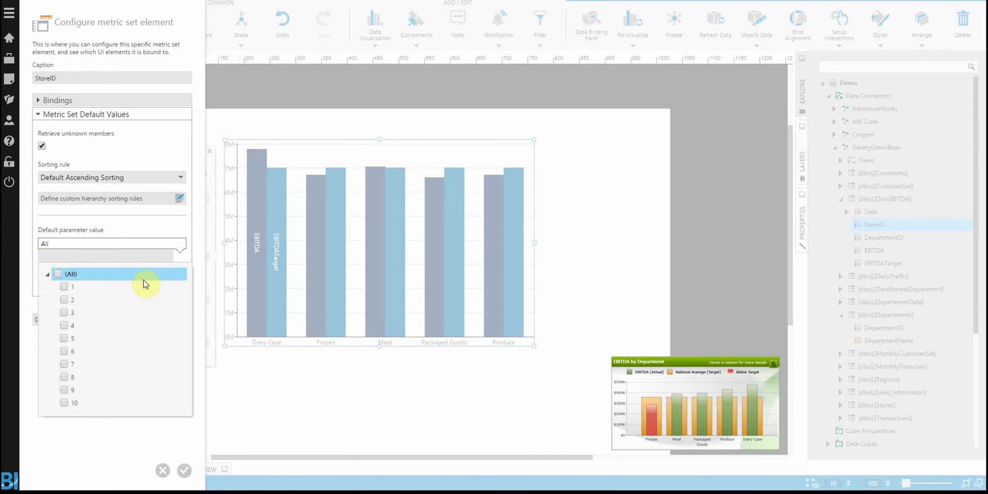
click(62, 287)
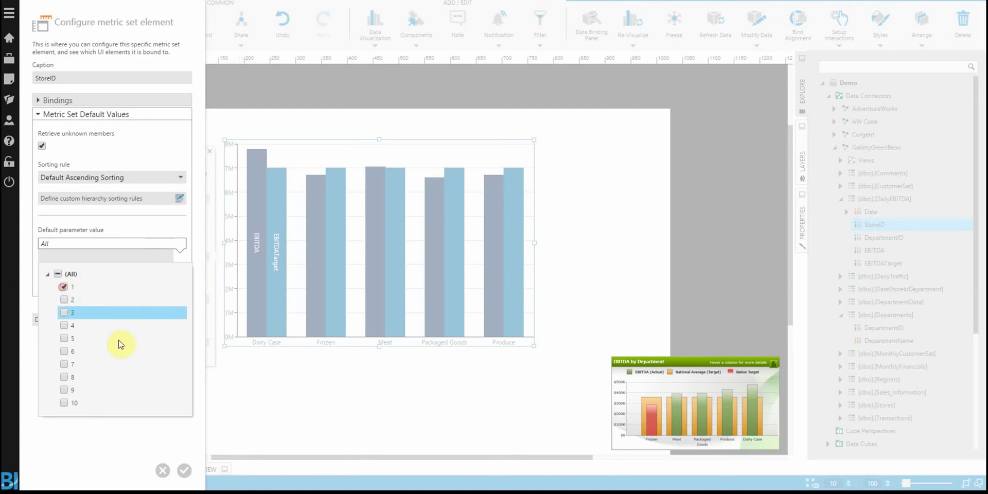
click(184, 470)
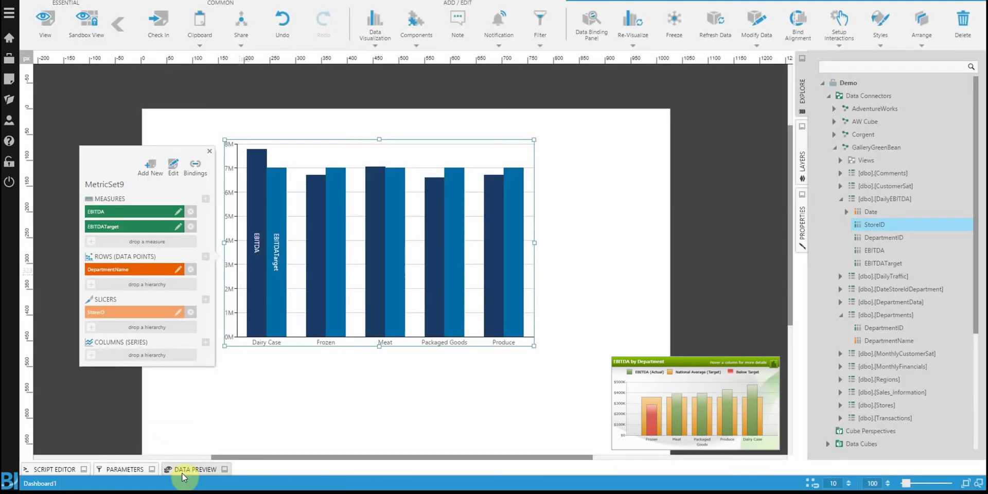
Step: Give the EBITDA measure a custom sorting rule with Ascending sort direction
click(79, 416)
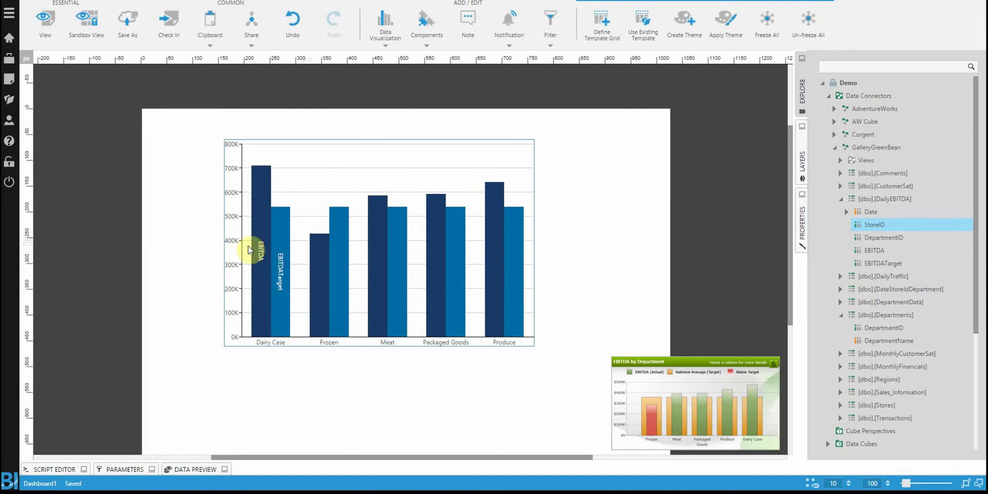
click(433, 206)
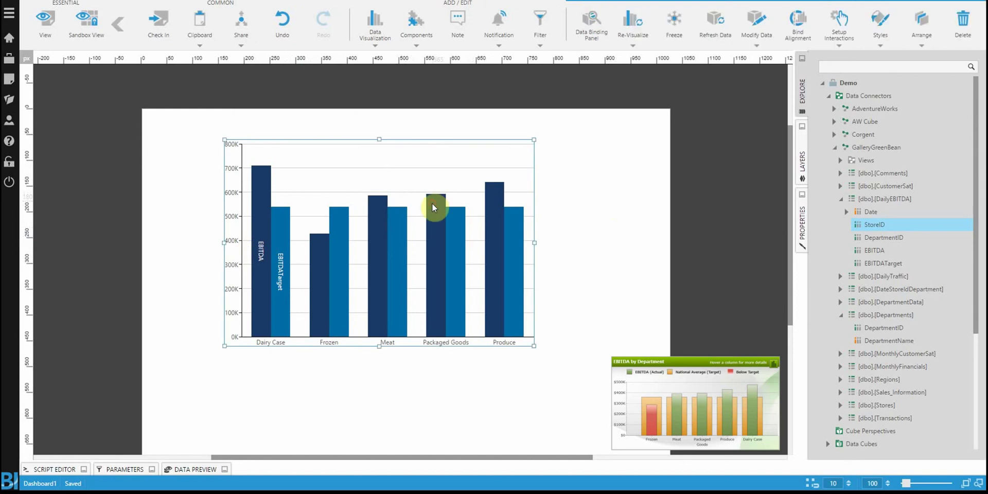
click(592, 39)
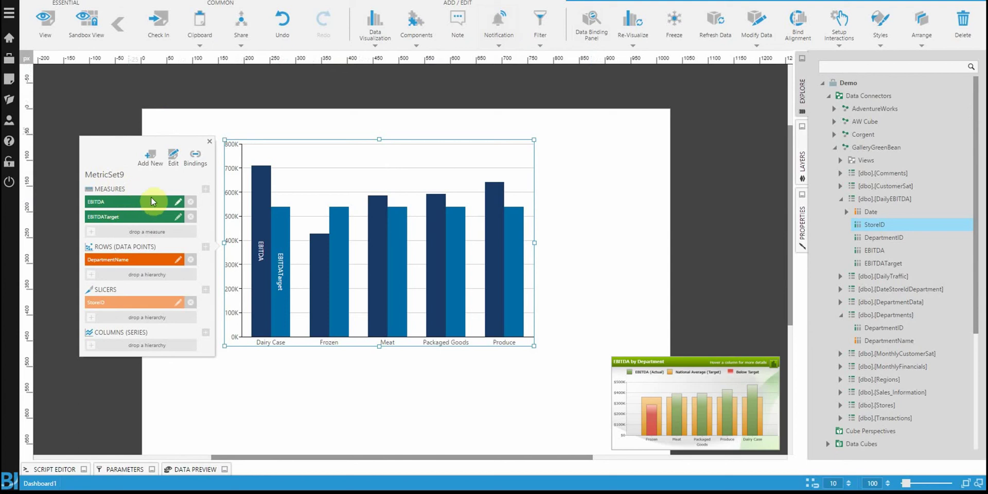
click(178, 202)
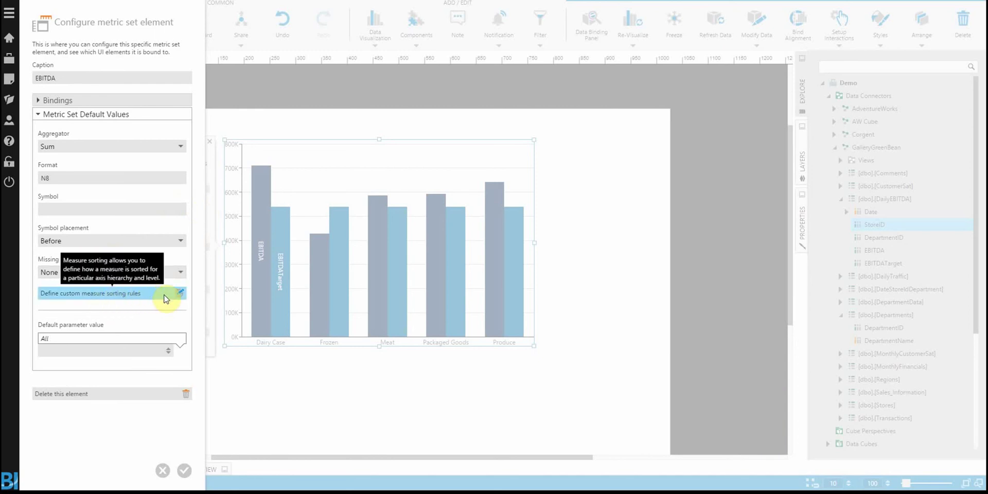
click(180, 294)
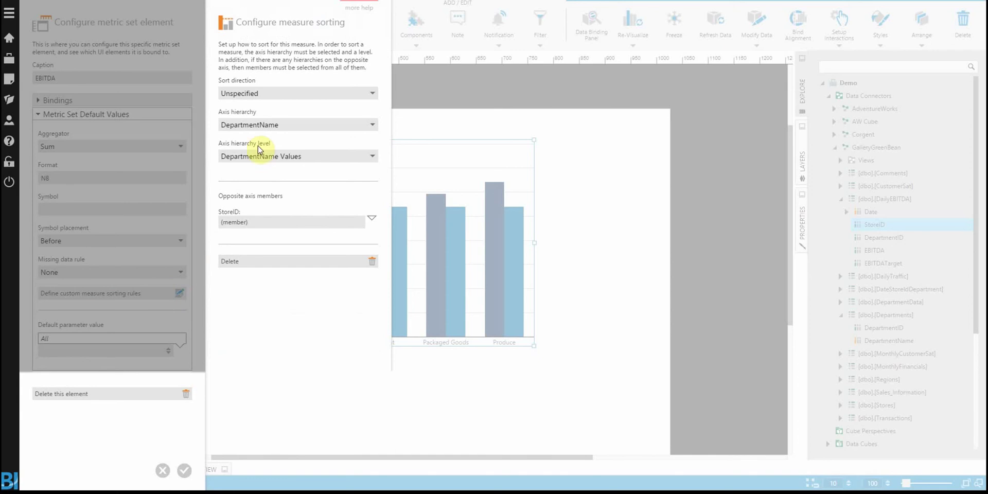
click(290, 95)
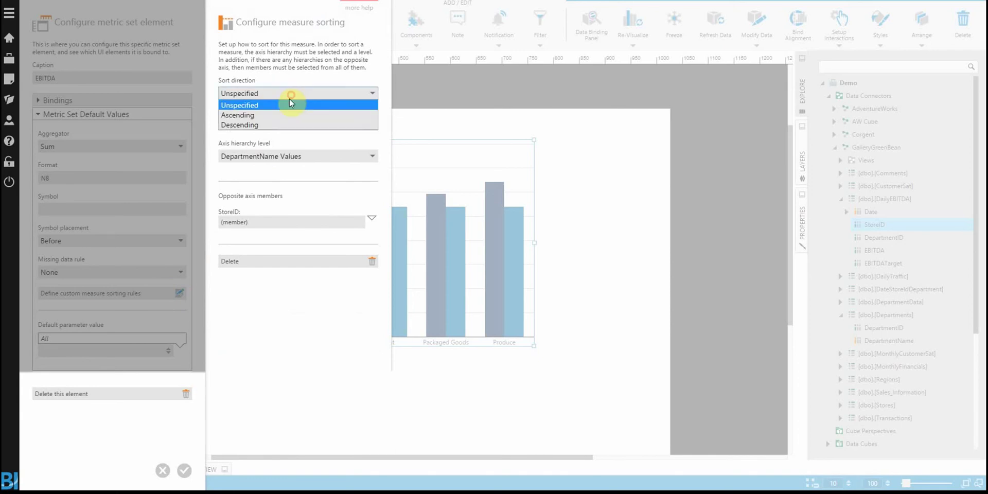
click(259, 115)
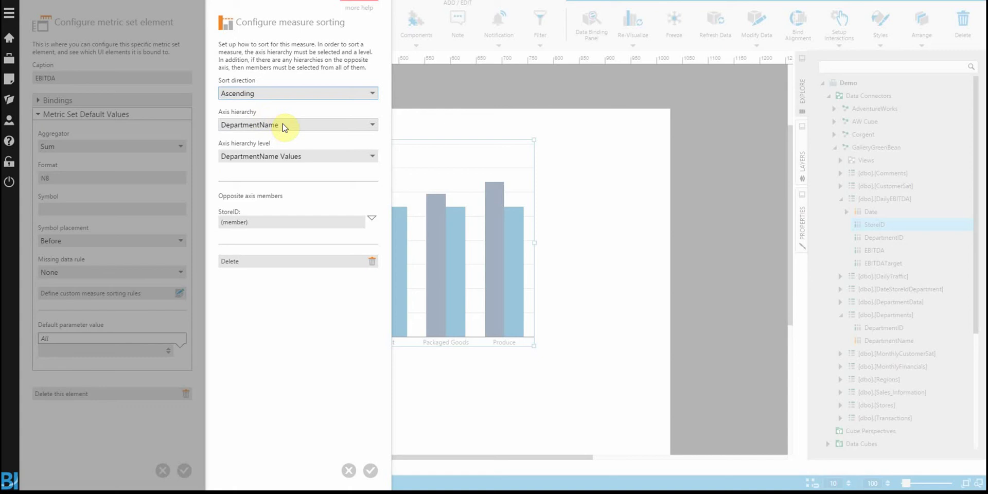
click(370, 471)
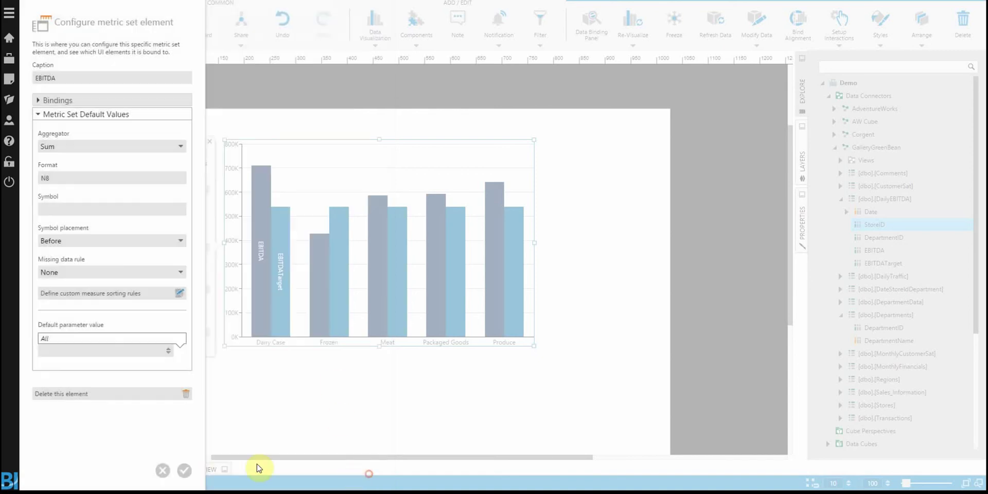
click(187, 470)
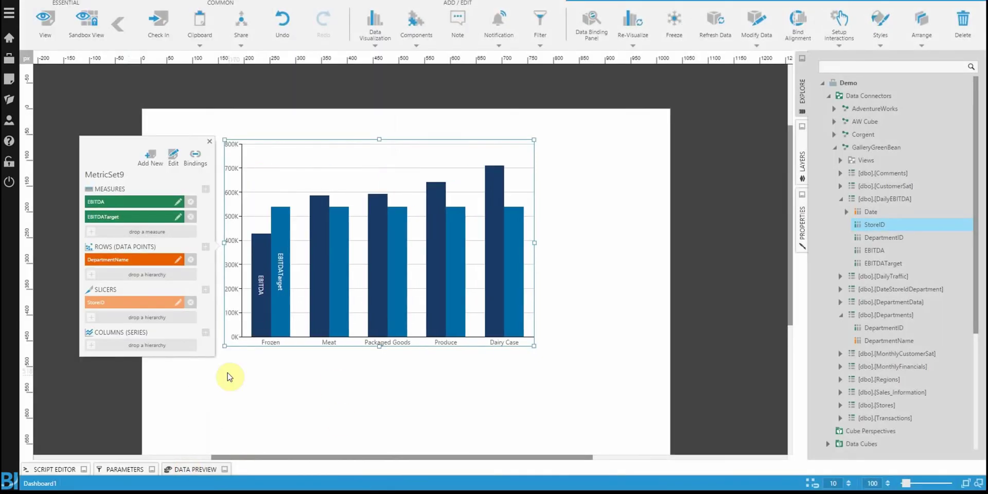
Step: Deselect the chart to view the finished store 1 EBITDA versus EBITDATarget bar chart
click(241, 376)
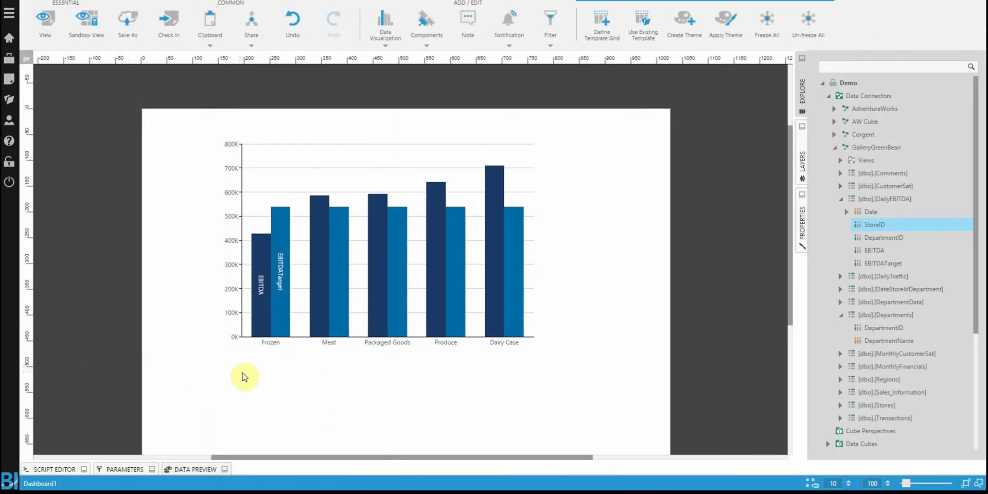